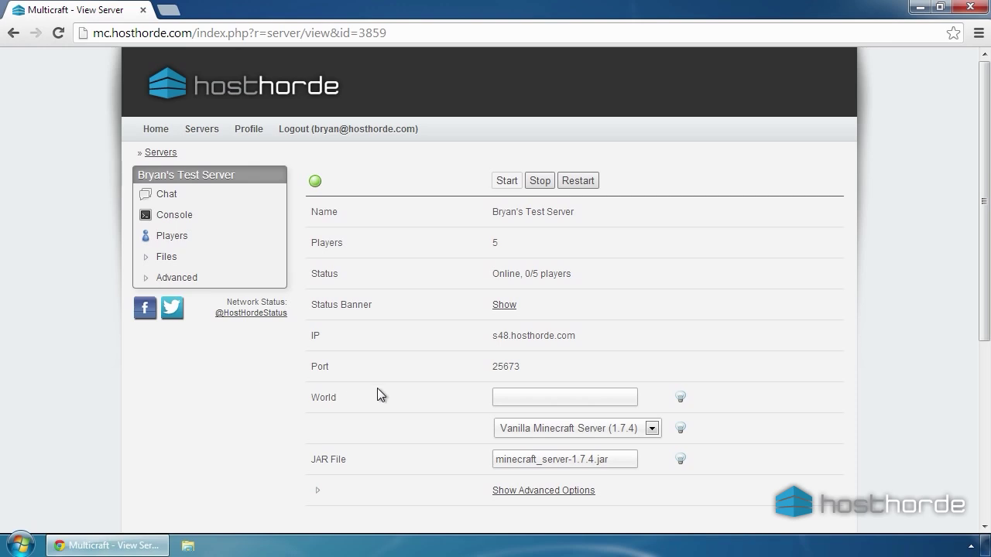
Set the server's JAR selection to Mod: Craftbukkit 1.7.2 (#2974) and save the server settings.
left_click(531, 429)
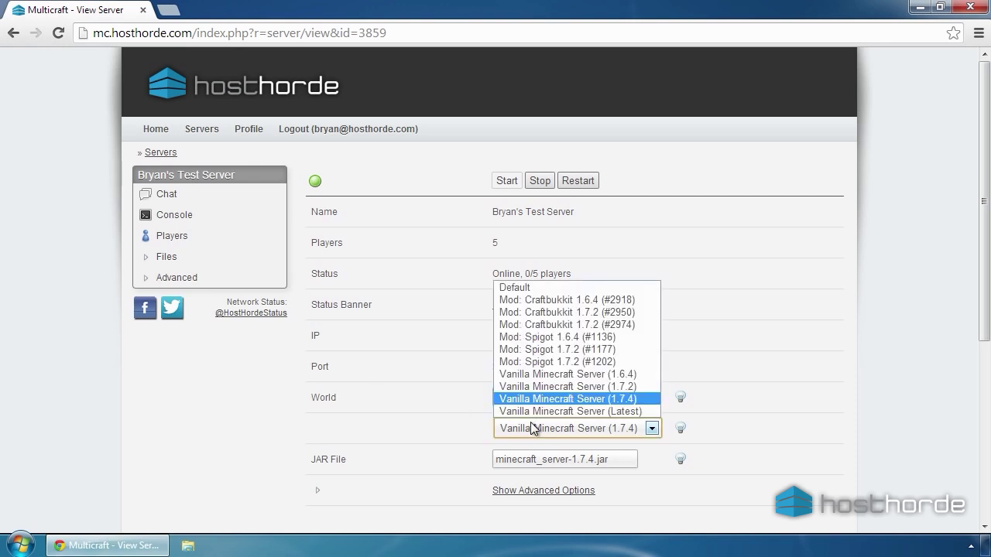
left_click(555, 325)
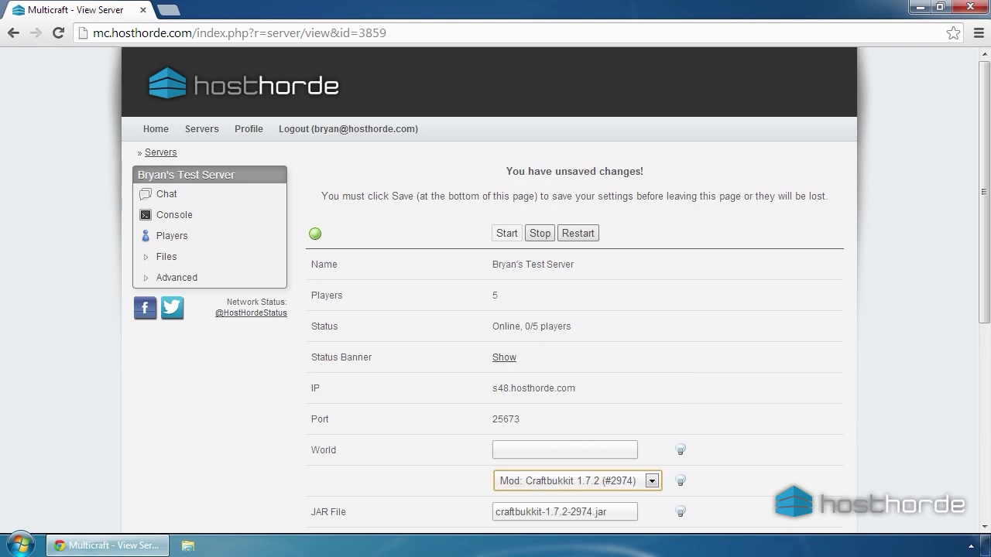
left_click_drag(984, 263, 975, 477)
left_click(632, 418)
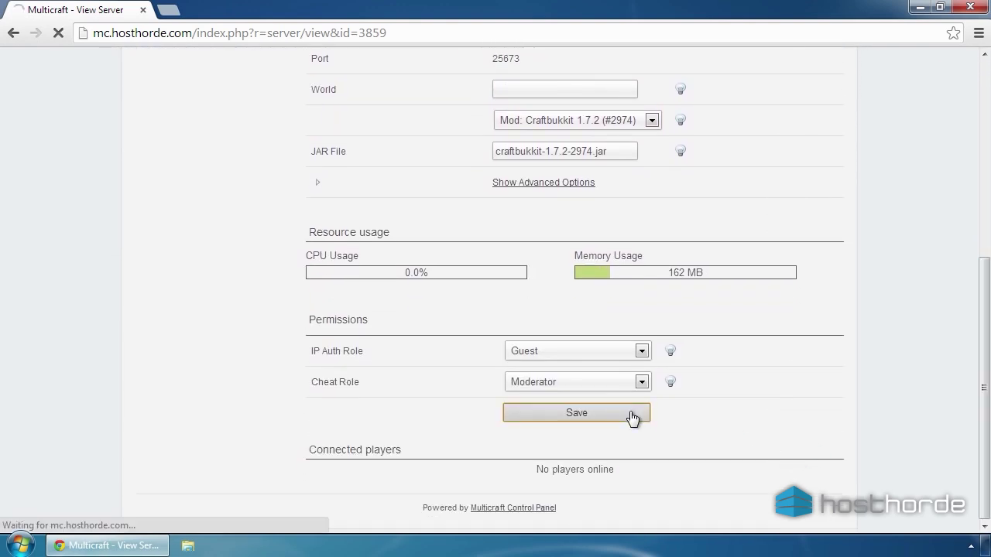
Restart the server and run the version command in its console.
left_click(540, 180)
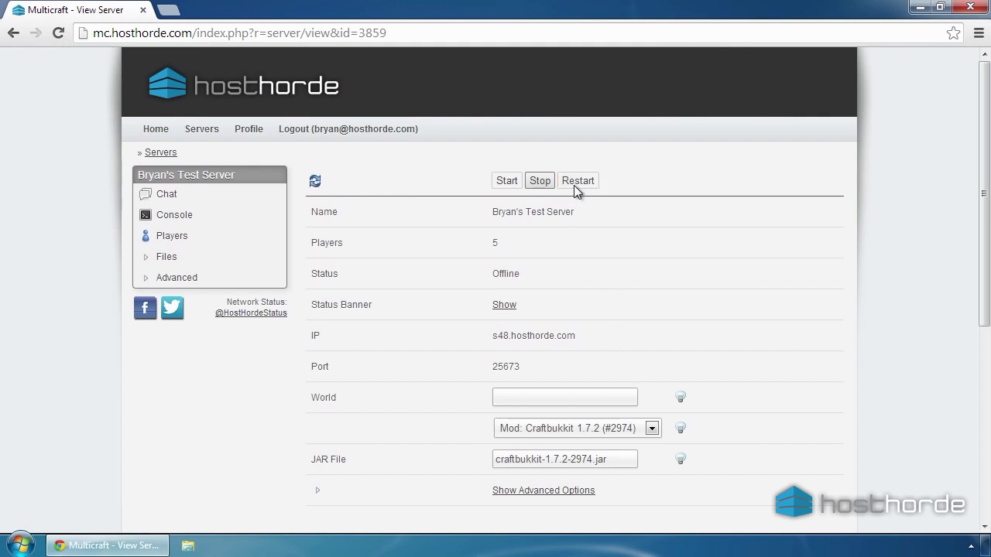
middle_click(168, 216)
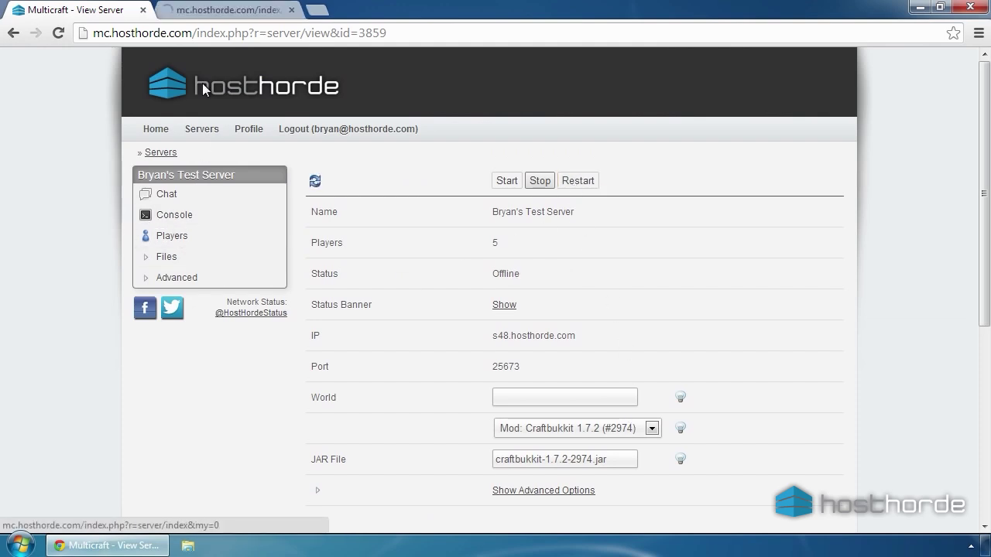
left_click(206, 11)
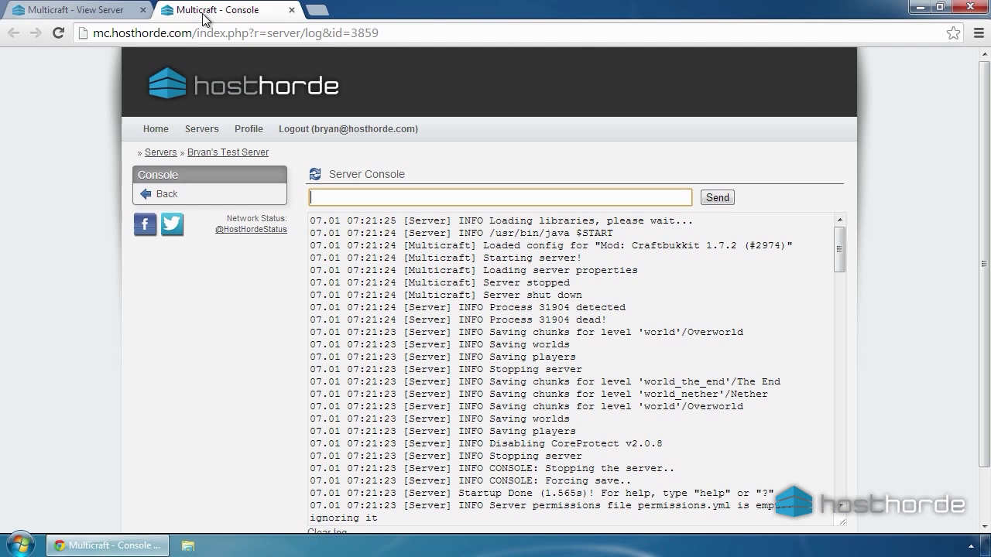
type("version")
key("Return")
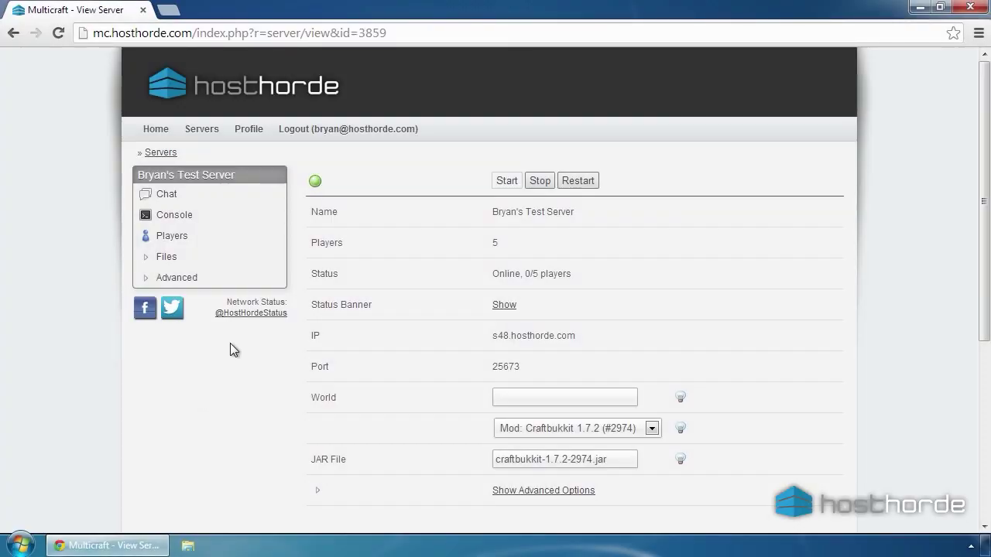
Open the server's BukGet plugin list and filter it by the plugin name CoreProtect.
left_click(188, 258)
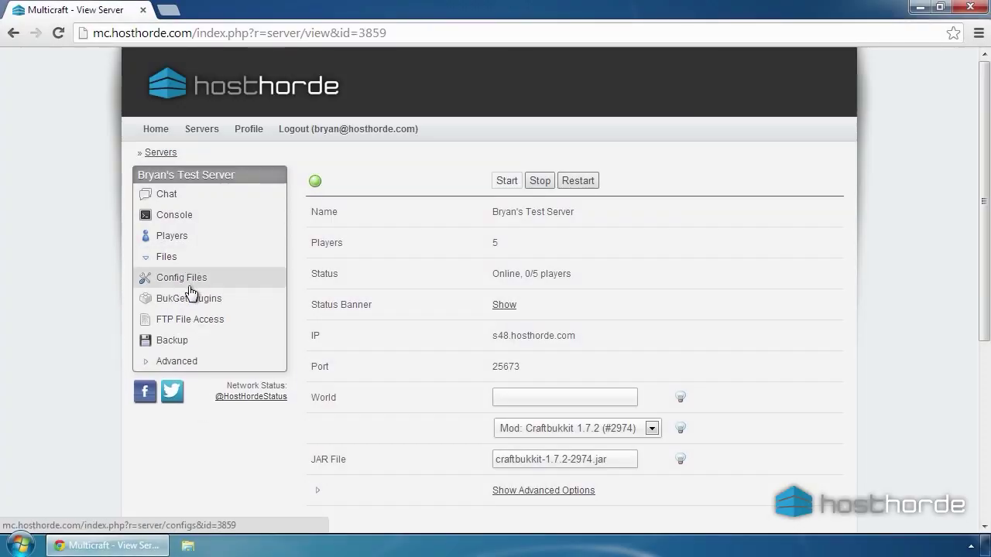
left_click(188, 299)
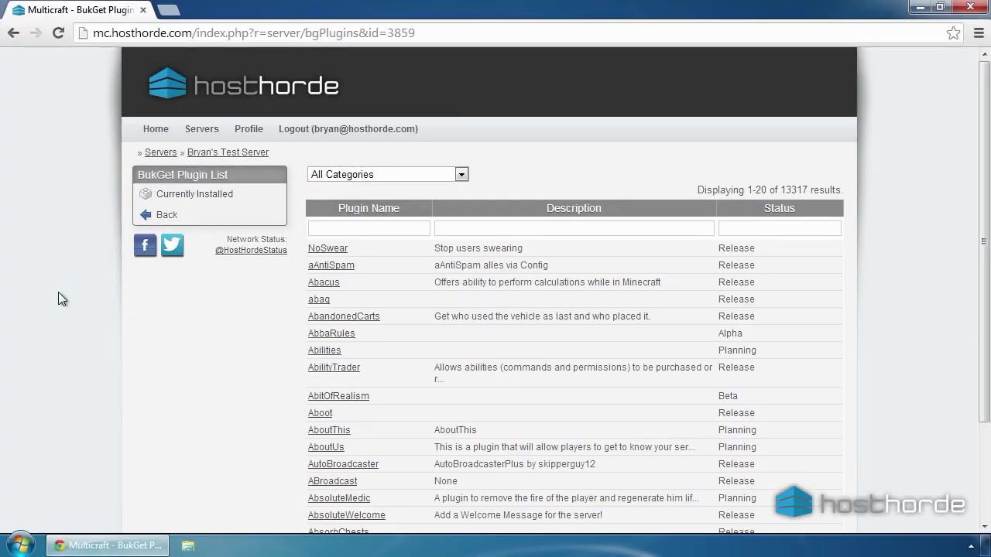
left_click(349, 228)
type("CoreProtect")
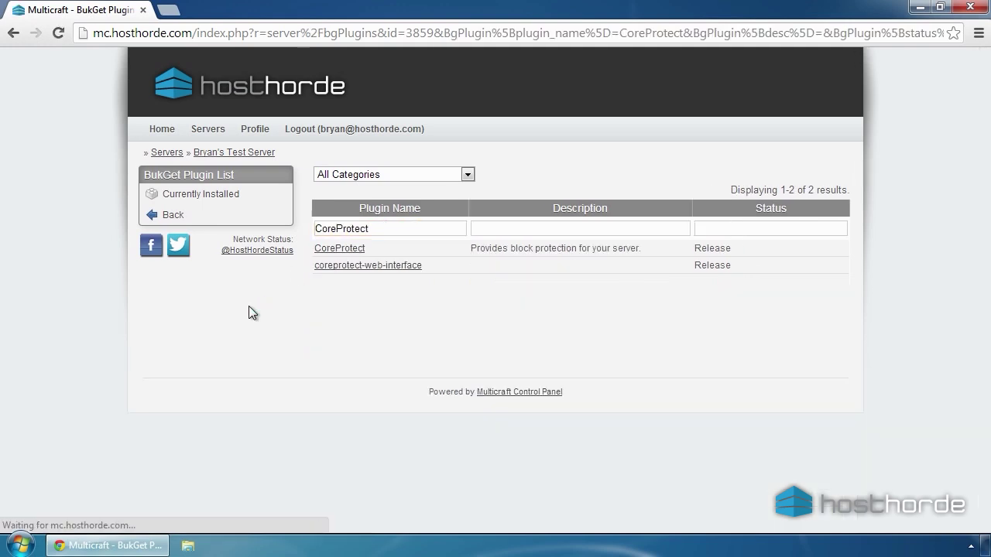
Filter the plugin list by name for WorldEdit, WorldGuard, PRISM, WorldBorder and NoCheatPlus, one after another.
double_click(341, 228)
type("WorldEdit")
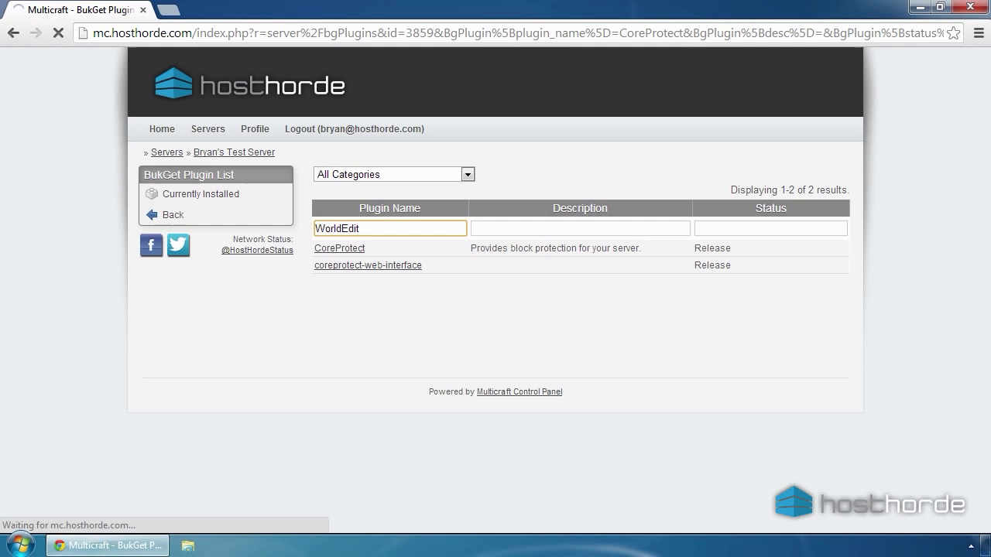
key("ctrl+a")
type("WorldGuard")
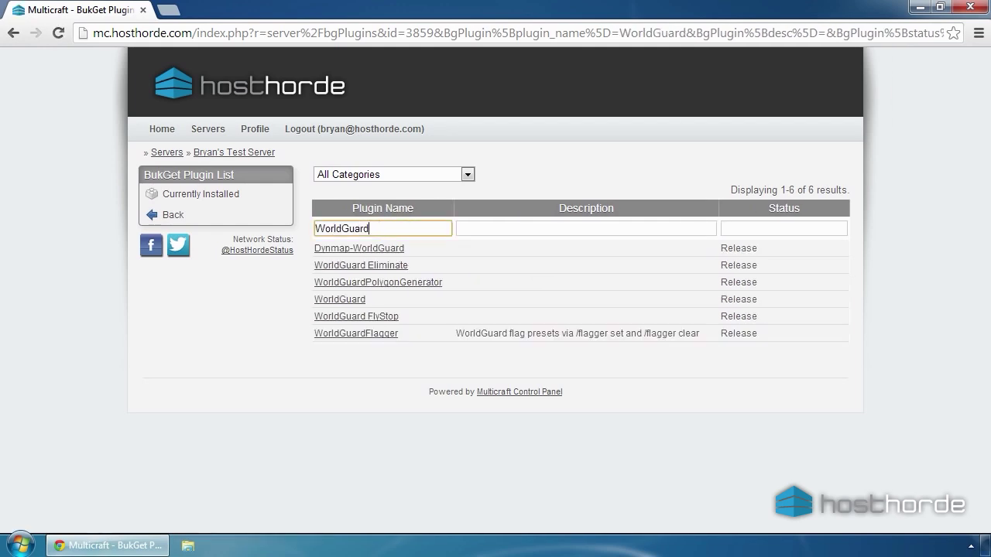
key("ctrl+a")
type("PRISM")
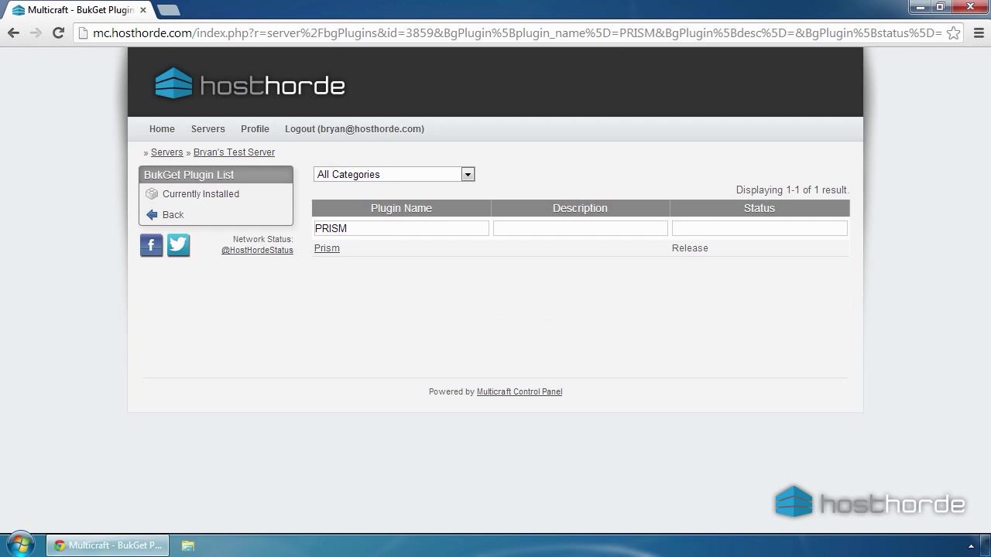
key("ctrl+a")
type("WorldBorder")
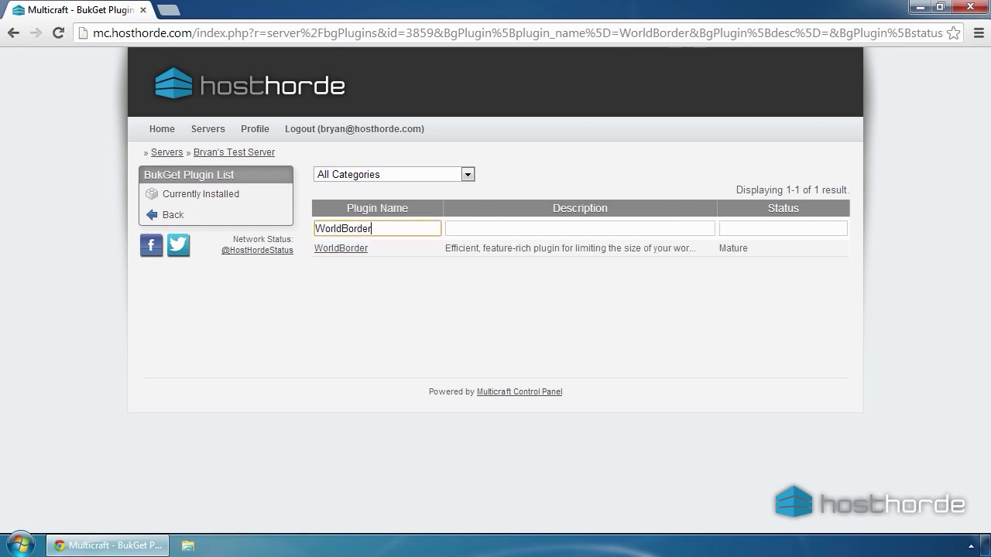
key("ctrl+a")
type("NoCheatPlus")
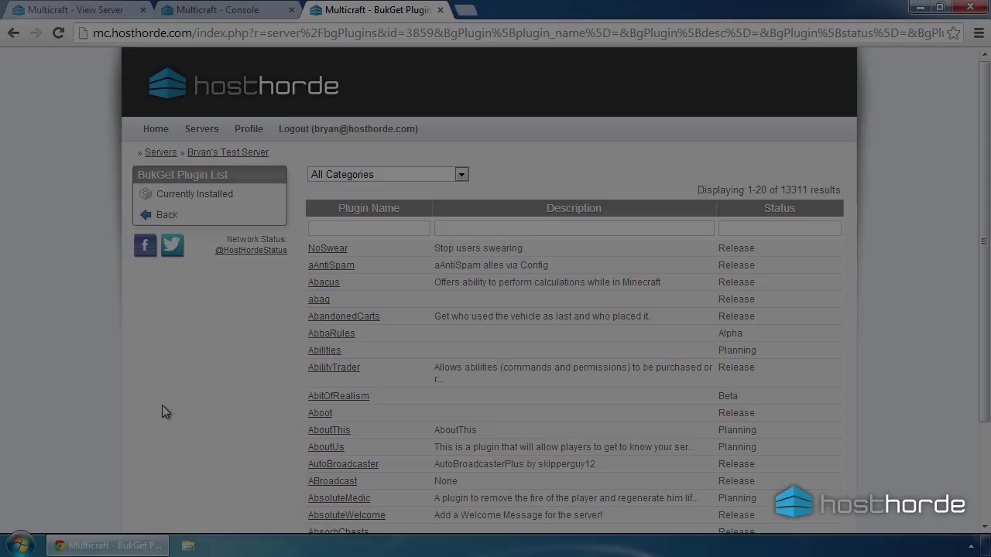
Find the Factions plugin in the BukGet list and read through its dev.bukkit.org plugin page.
type("Factio")
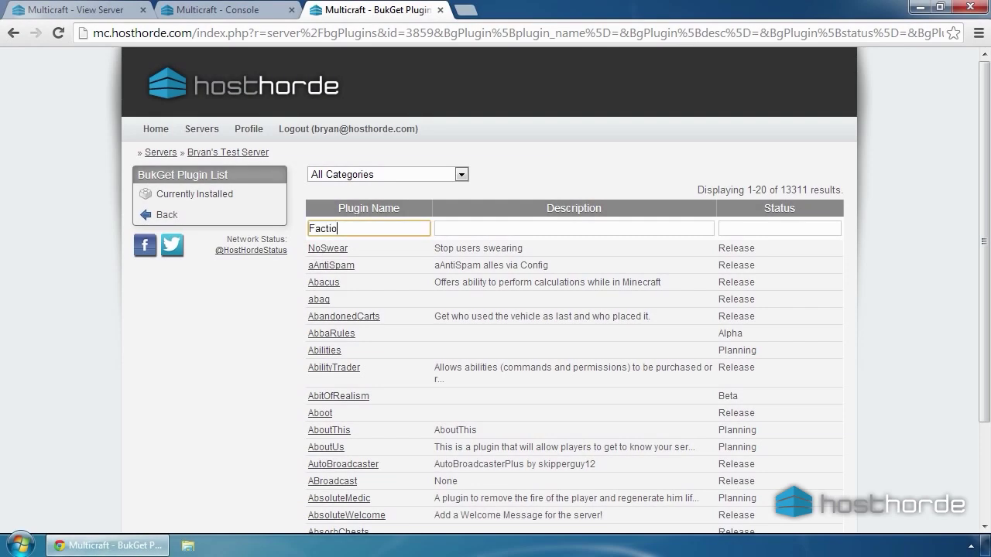
type("ns")
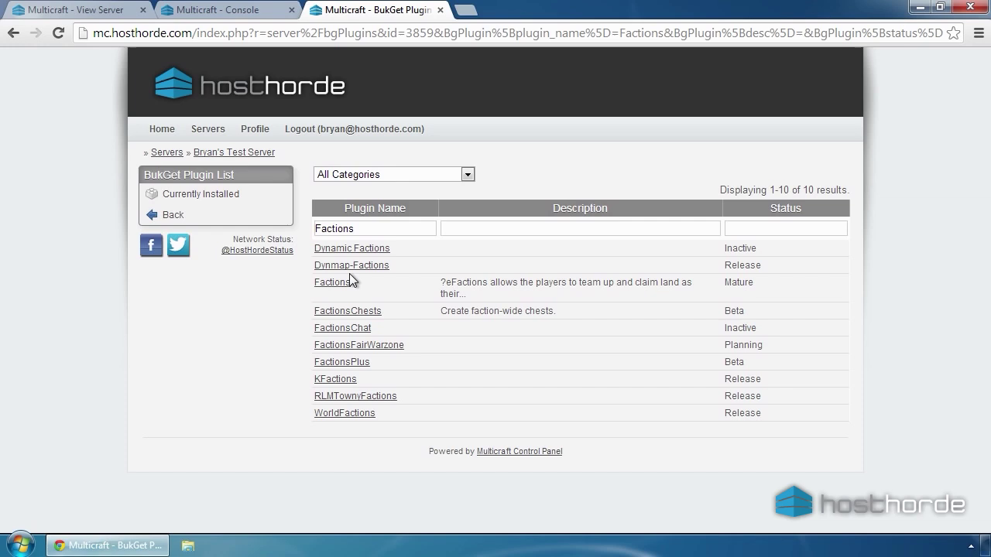
left_click(333, 282)
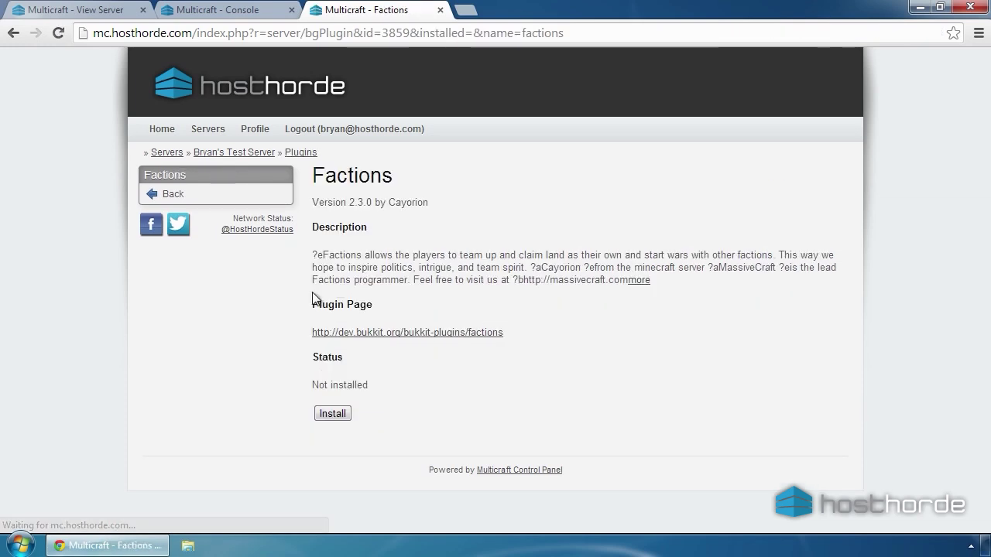
middle_click(346, 334)
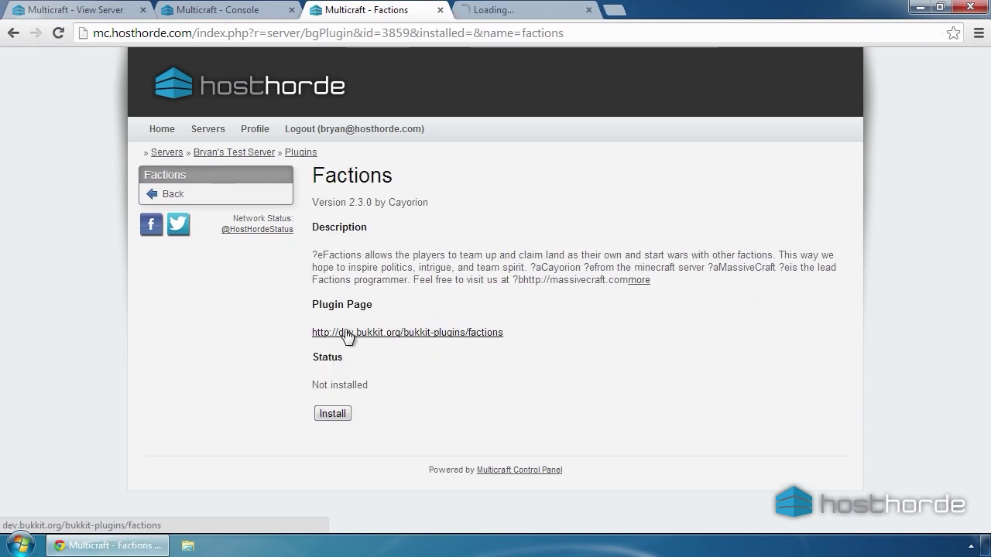
left_click(493, 13)
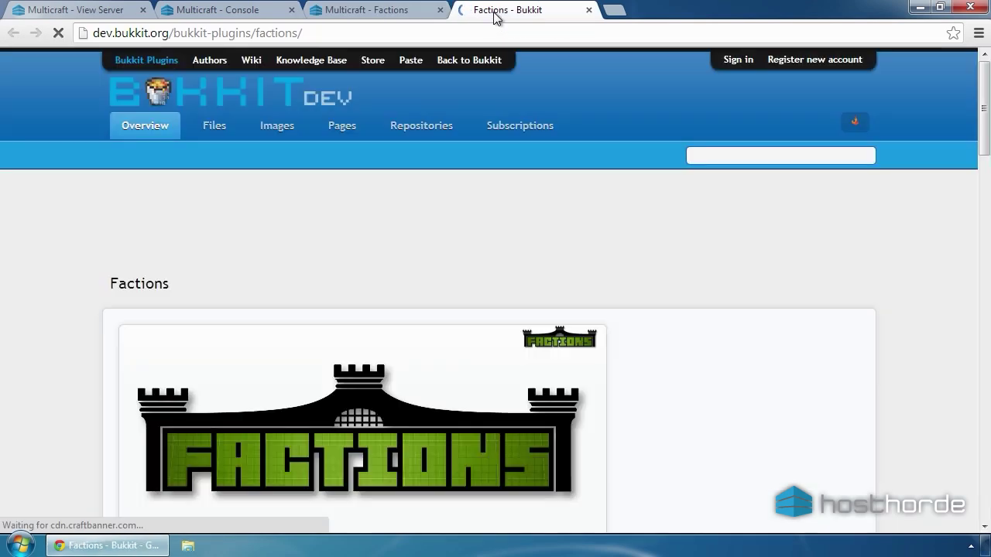
left_click_drag(981, 96, 966, 185)
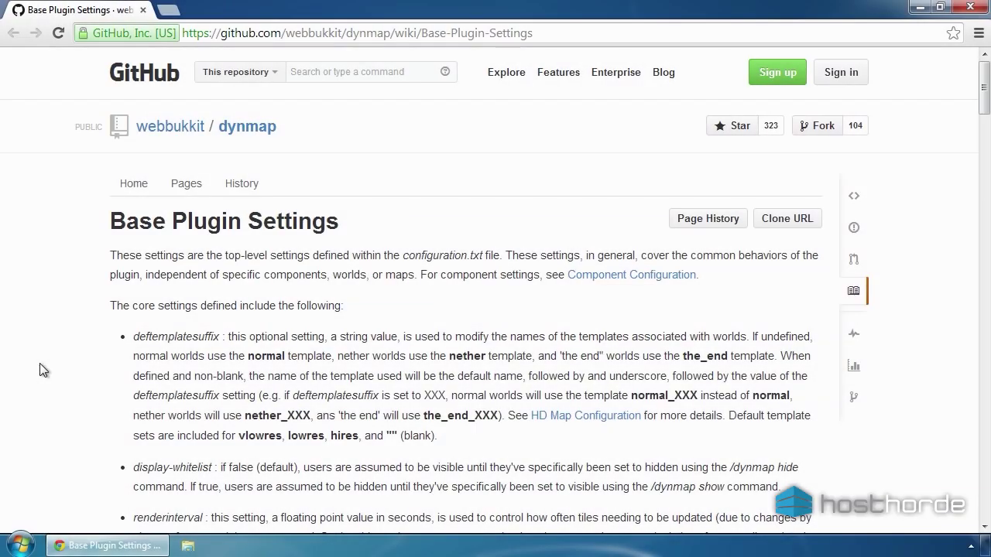
Search the Dynmap Base Plugin Settings wiki page for "webserver-port".
key("ctrl+f")
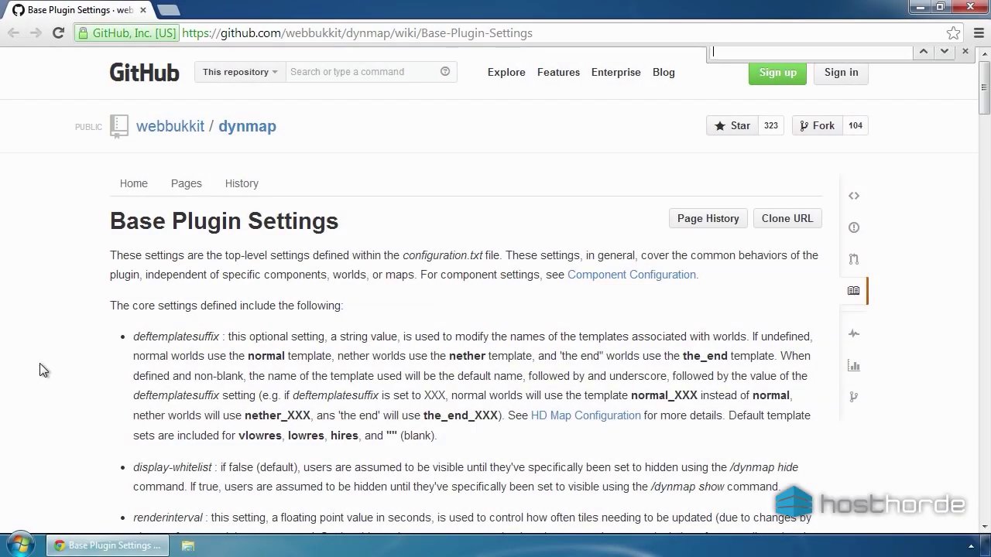
type("webserver-")
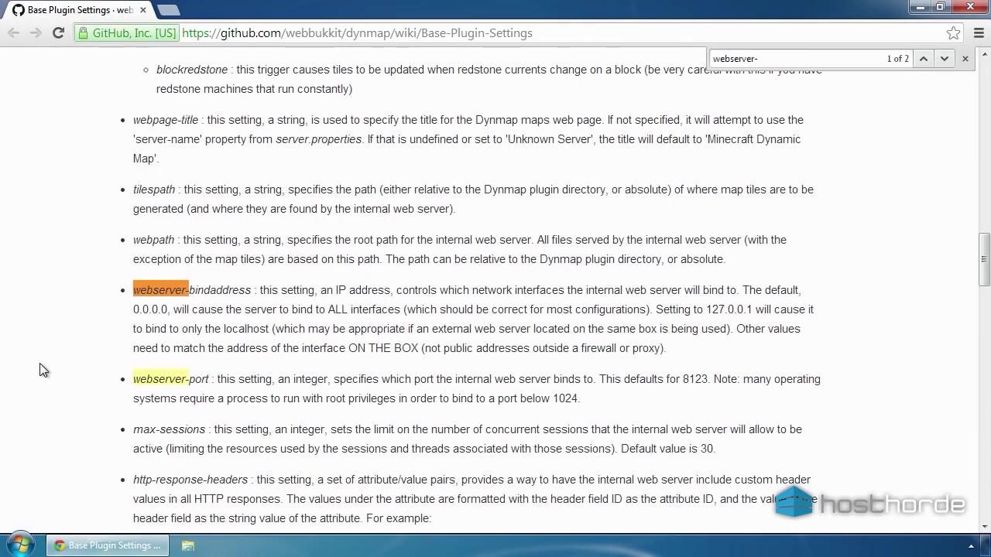
type("port")
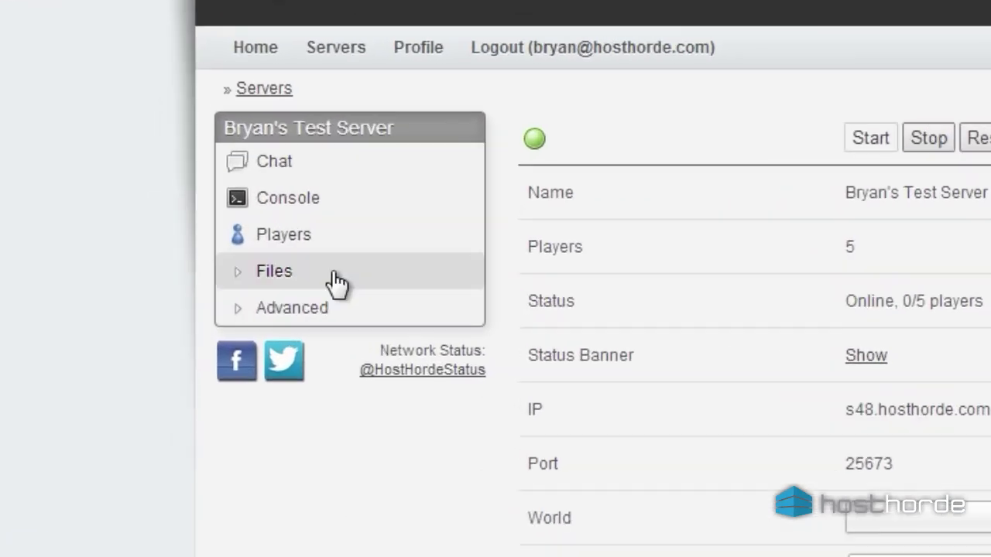
Find the CoreProtect plugin in the server's BukGet plugin list and install it.
left_click(200, 257)
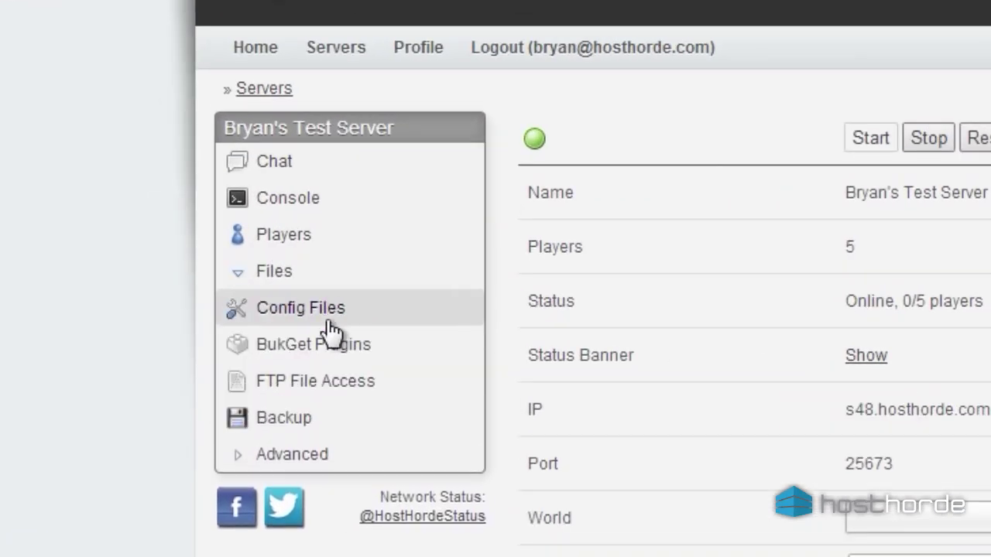
left_click(332, 343)
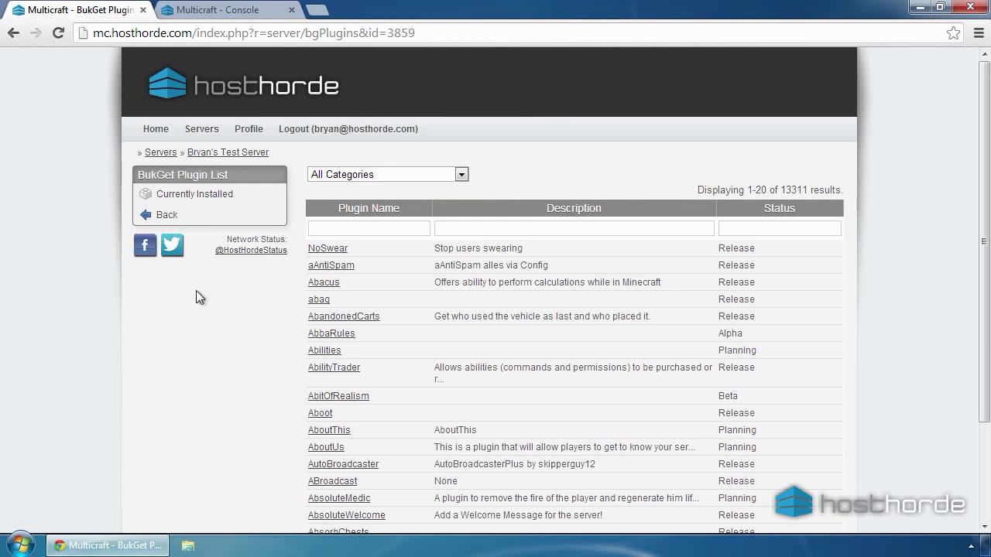
left_click(333, 228)
type("Core")
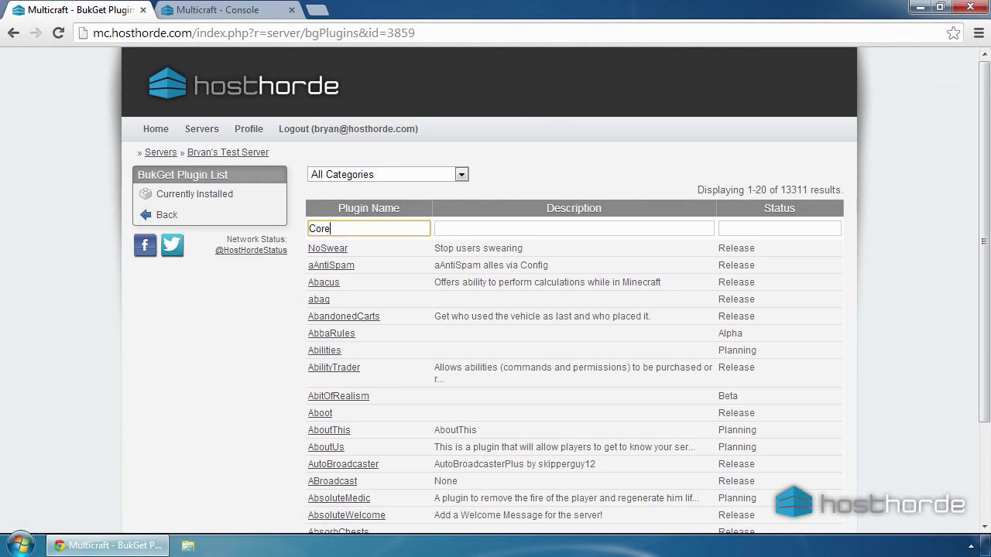
type("Protect")
key("Return")
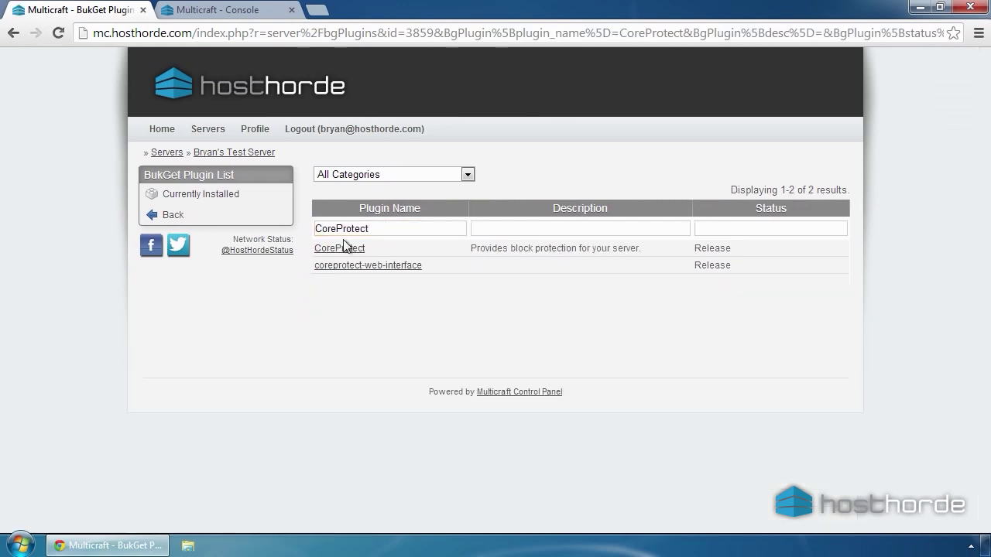
left_click(345, 249)
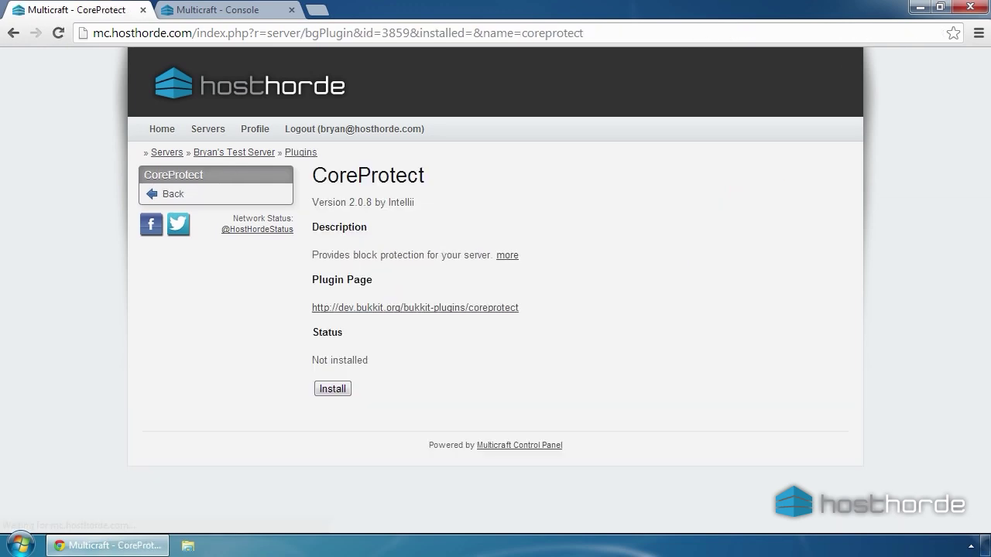
left_click(346, 390)
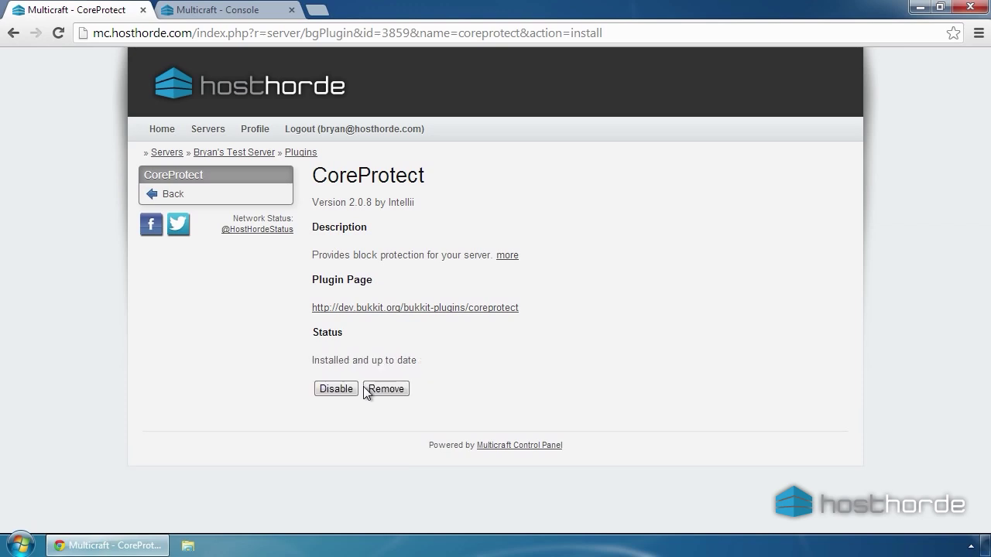
Restart the server from its main page and list the loaded plugins with the plugins console command.
left_click(251, 154)
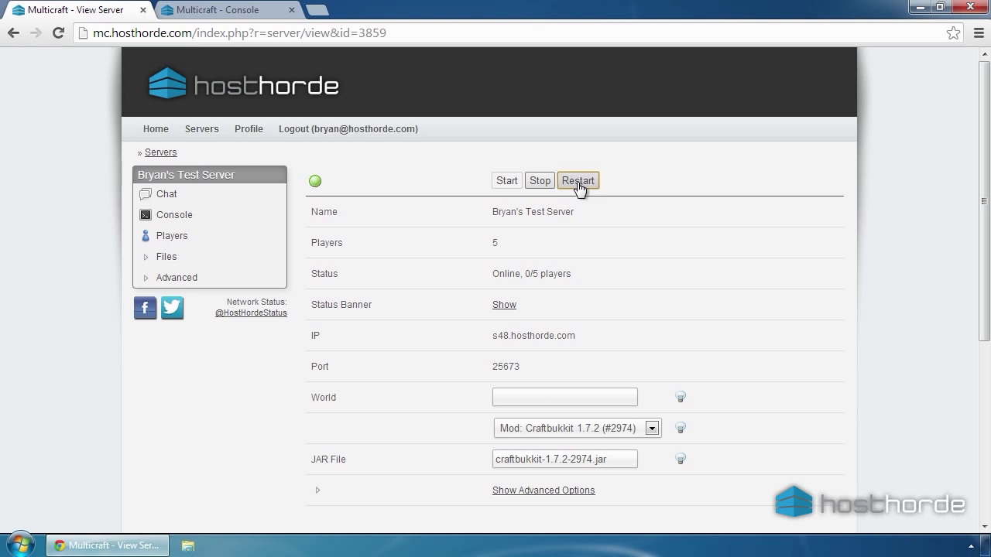
left_click(578, 183)
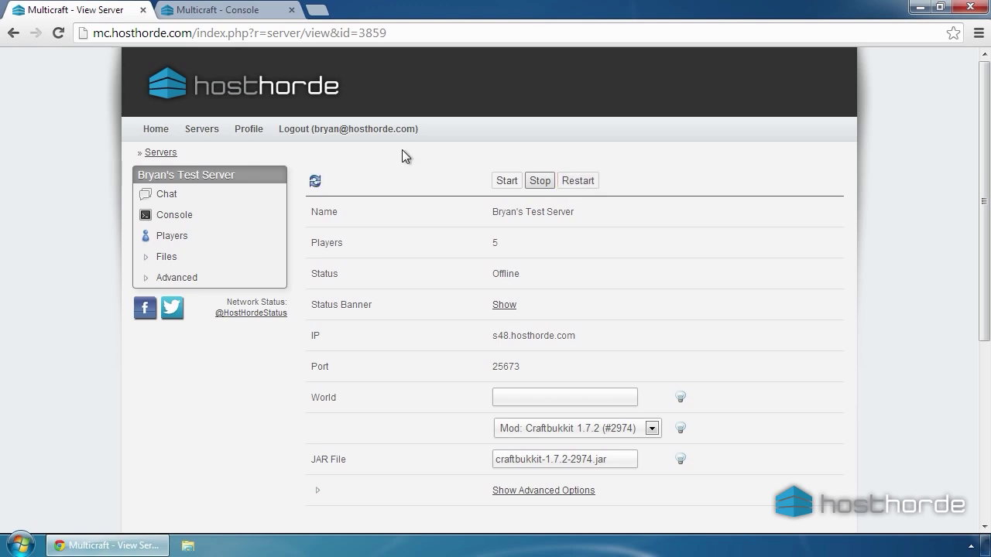
left_click(267, 11)
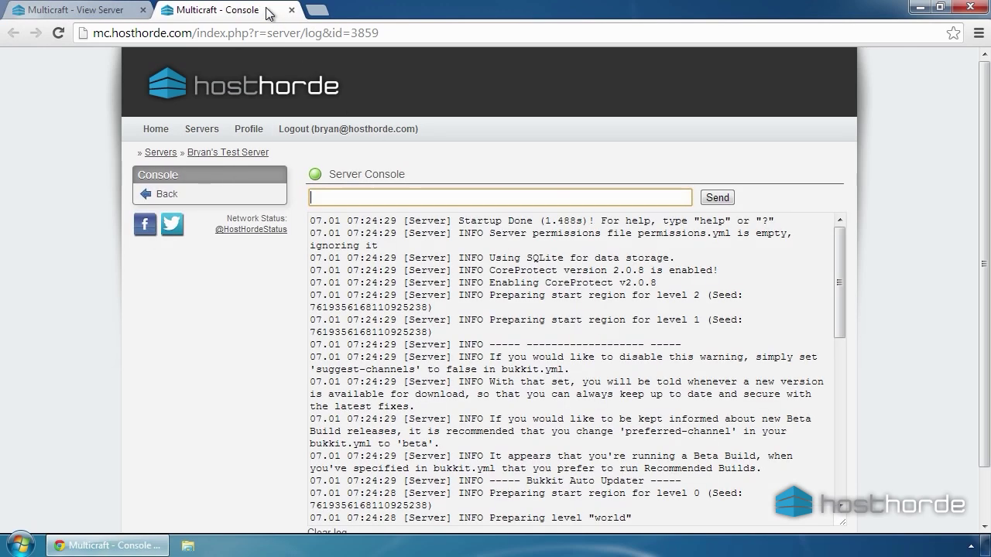
type("plugins")
key("Return")
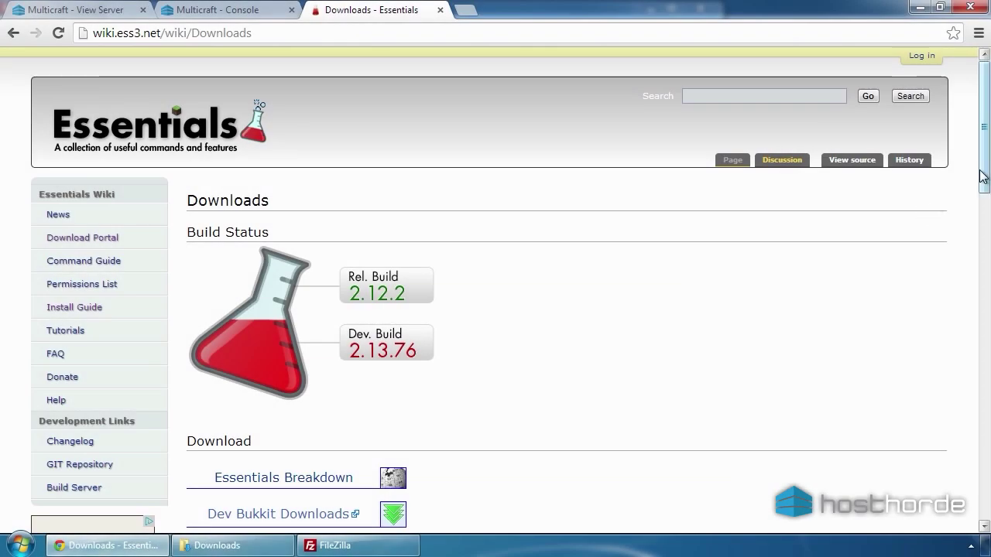
Download Group Manager from the Essentials downloads page and copy the jar out of Essentials-gm.zip into the Documents folder.
left_click_drag(983, 189, 984, 274)
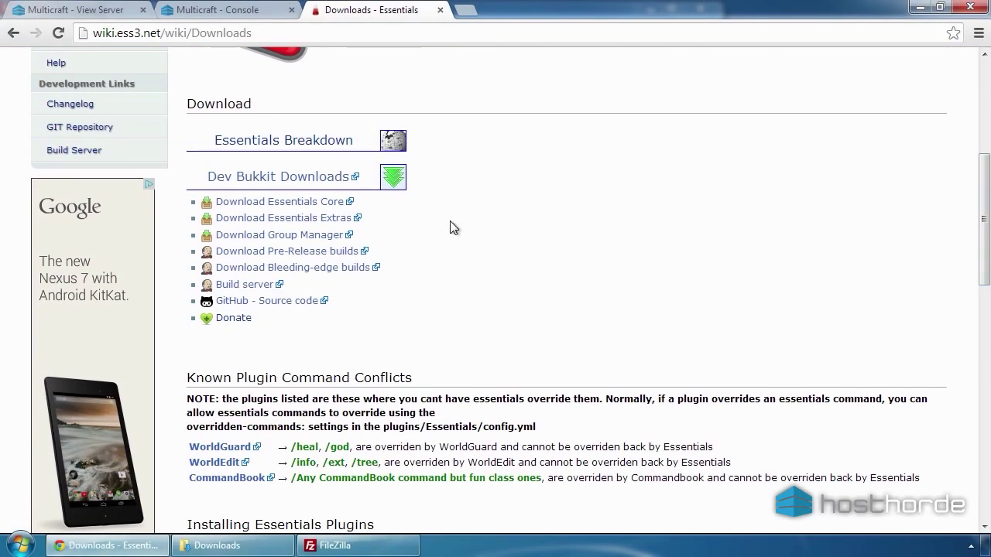
left_click(341, 234)
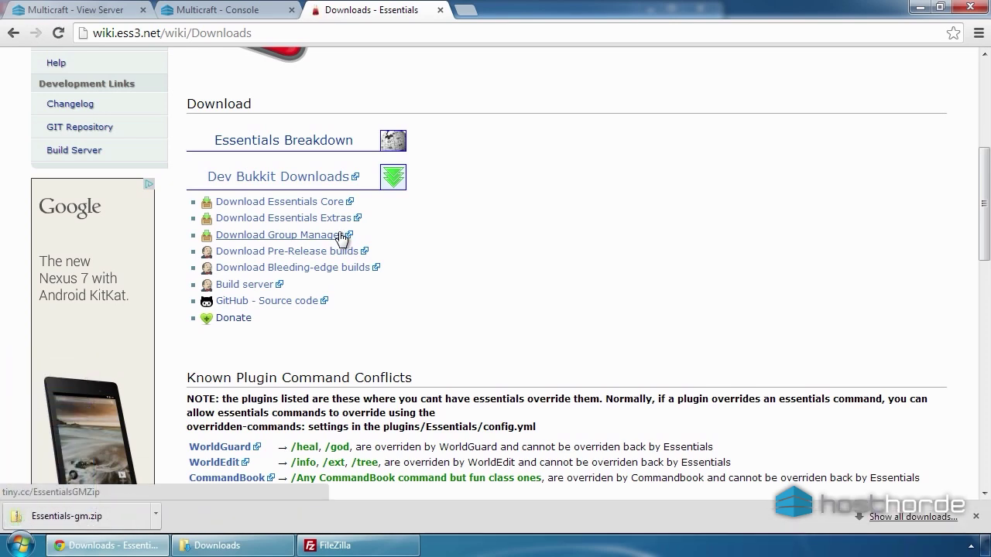
left_click(132, 548)
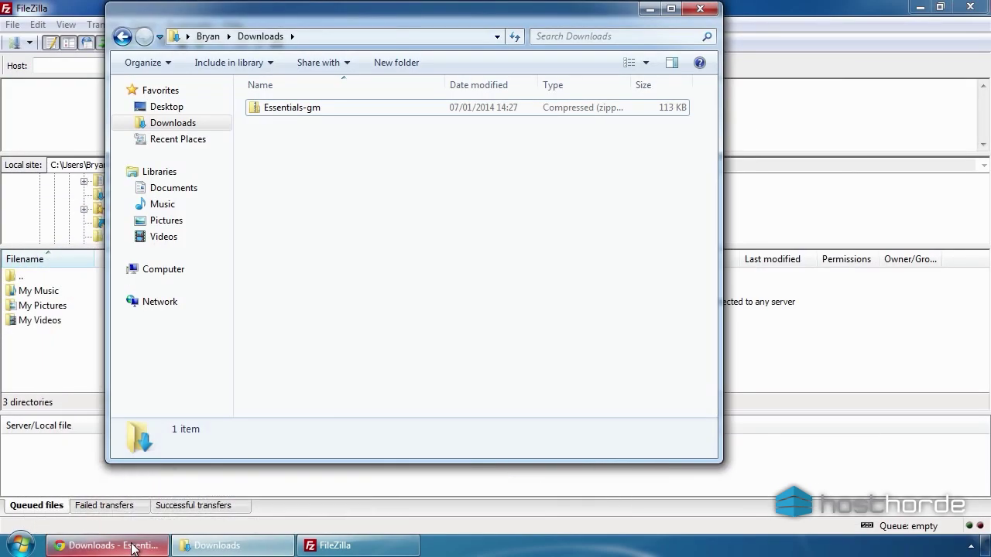
double_click(302, 110)
left_click_drag(310, 109, 187, 192)
left_click(173, 188)
Switch to FileZilla and connect to the saved HostHorde site.
left_click(86, 360)
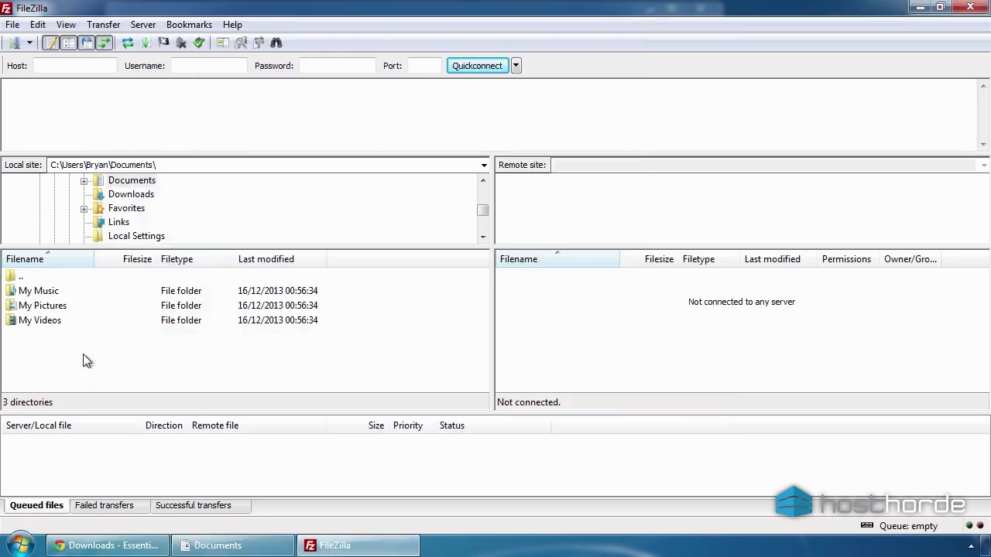
left_click(31, 45)
left_click(36, 66)
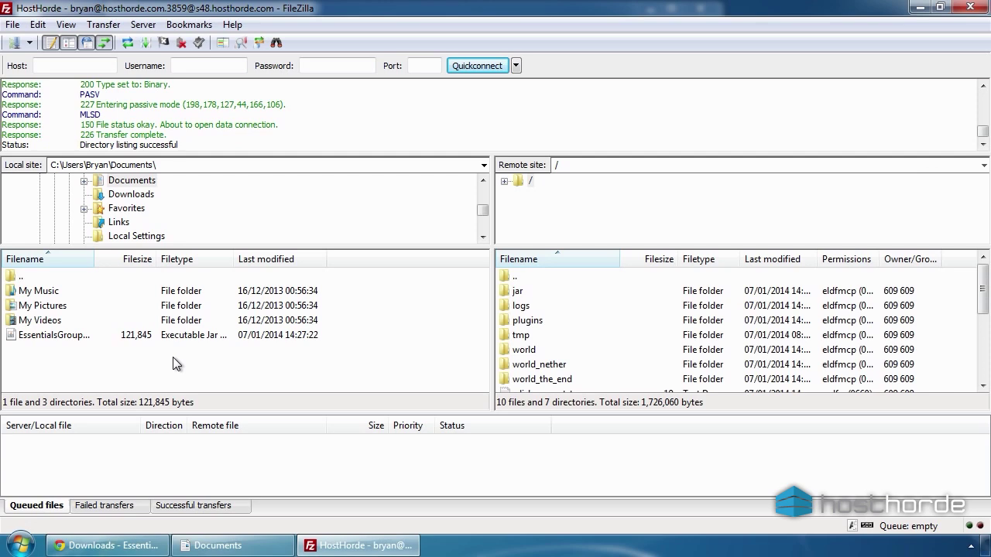
Upload the EssentialsGroupManager jar from the local Documents folder to the server's plugins folder.
double_click(535, 322)
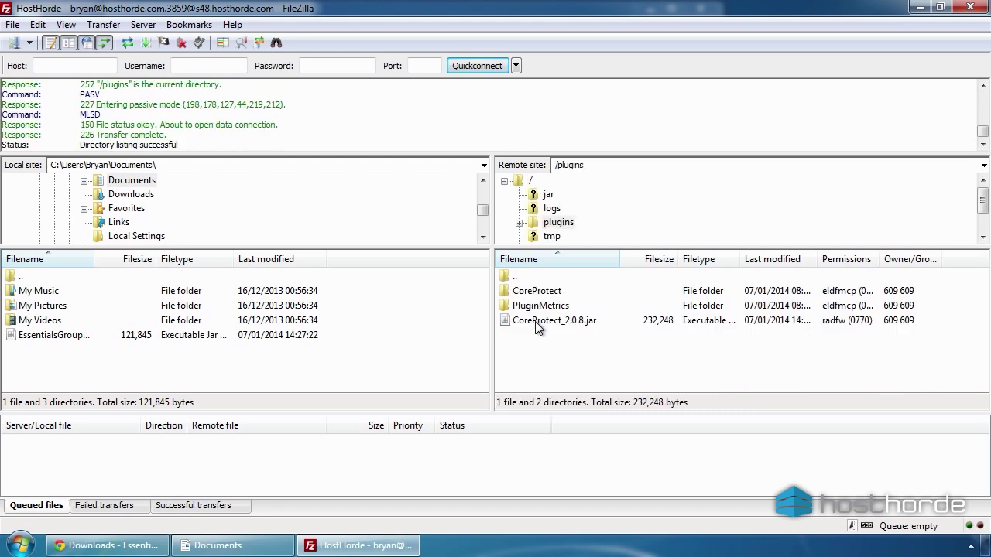
left_click(73, 338)
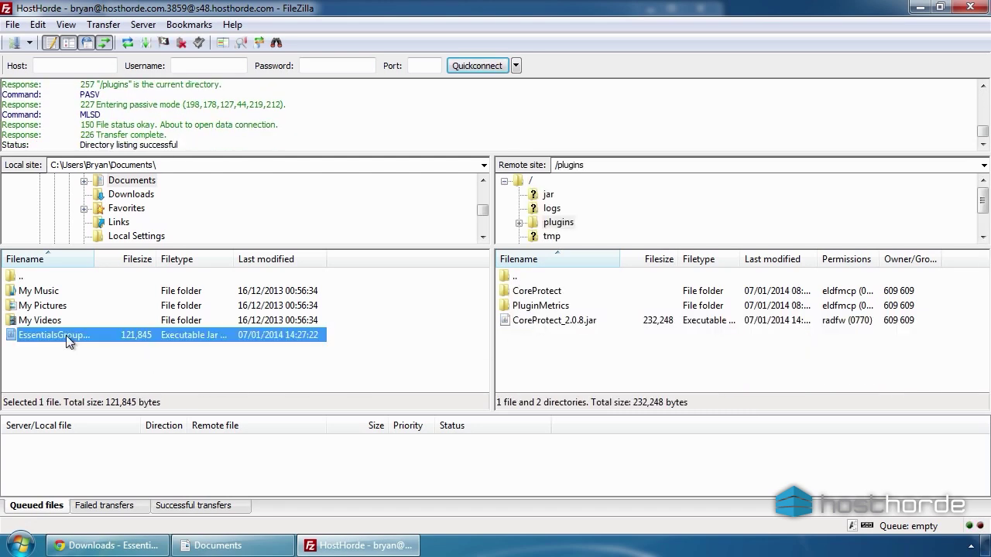
left_click_drag(65, 339, 540, 372)
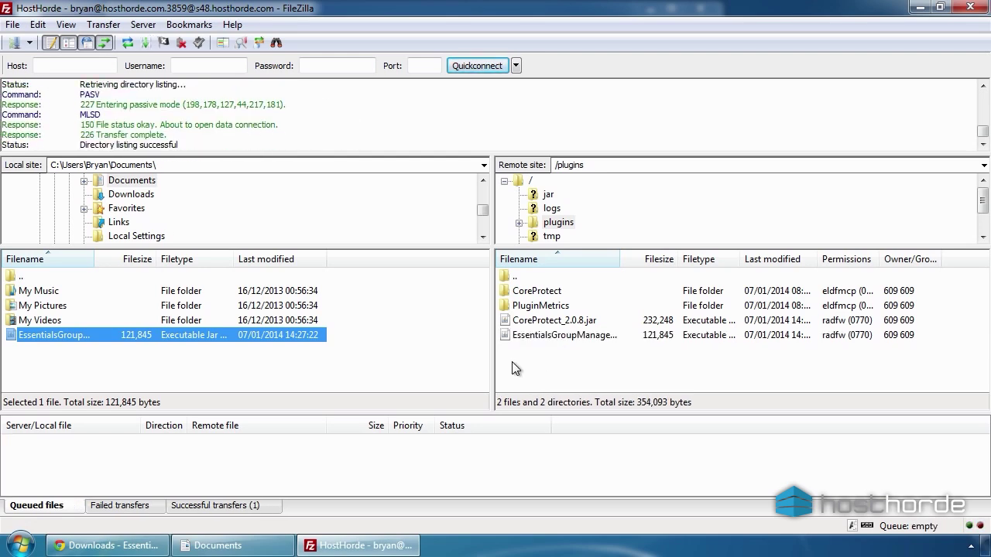
Switch back to the Multicraft server page in the browser and restart the server to load Group Manager.
left_click(131, 545)
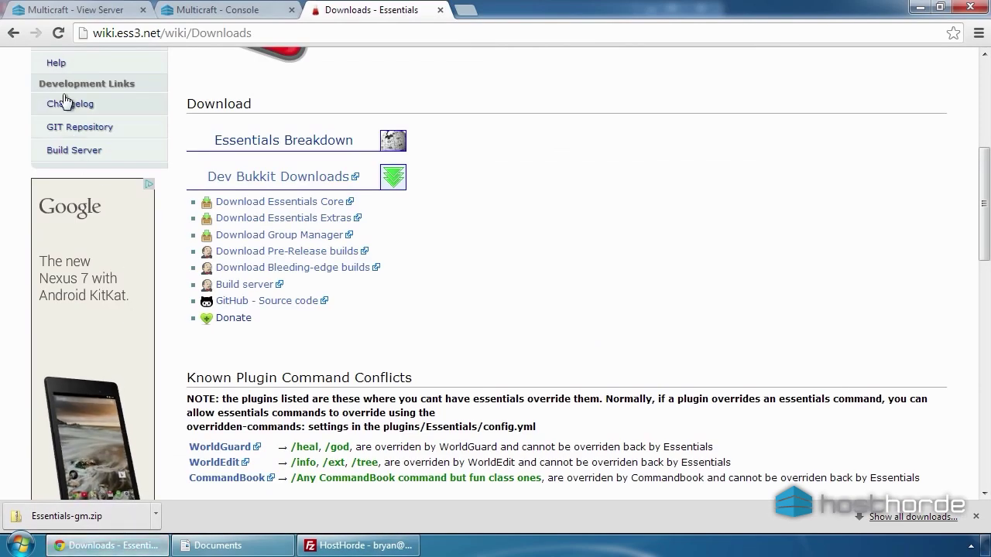
left_click(95, 14)
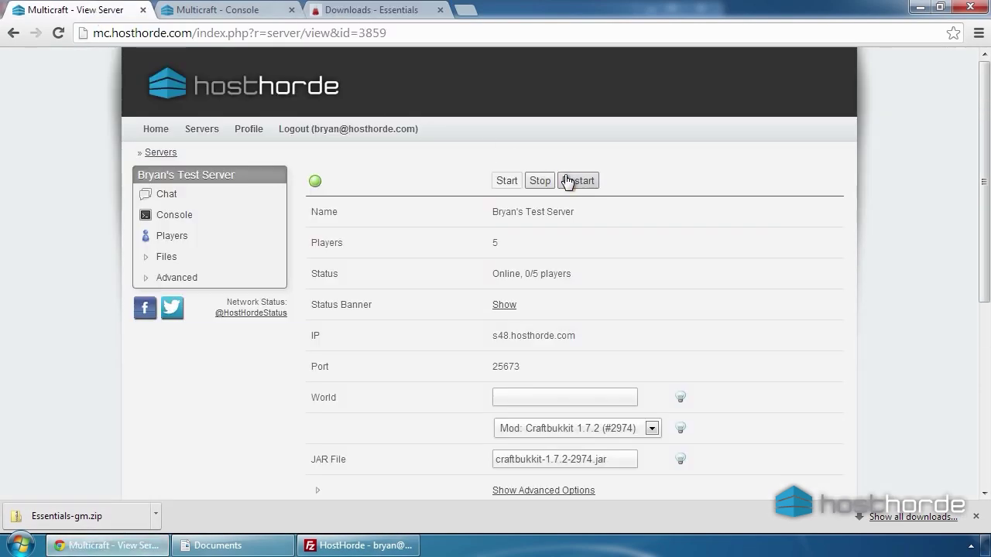
left_click(540, 181)
Run the plugins command in the server console to check which plugins are loaded.
left_click(253, 12)
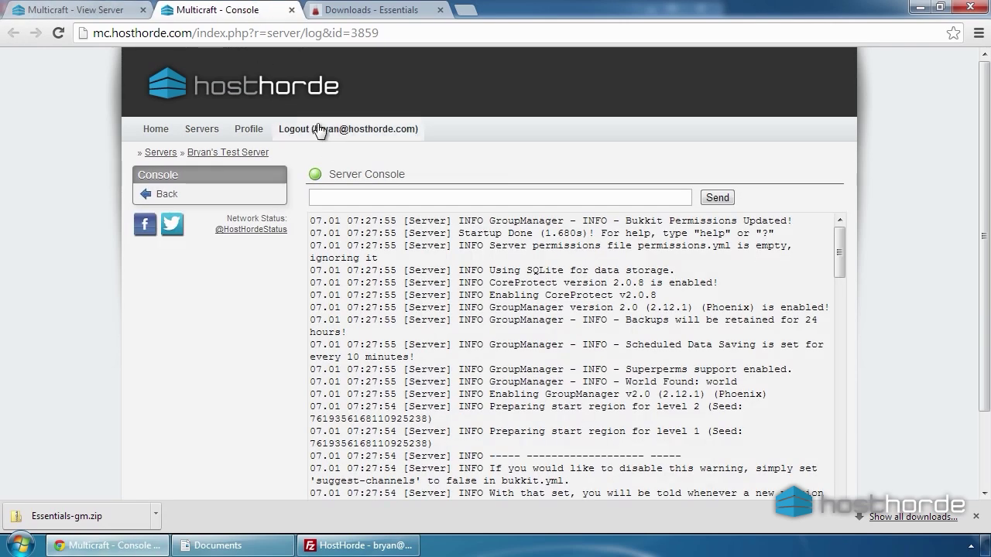
left_click(342, 196)
type("plugins")
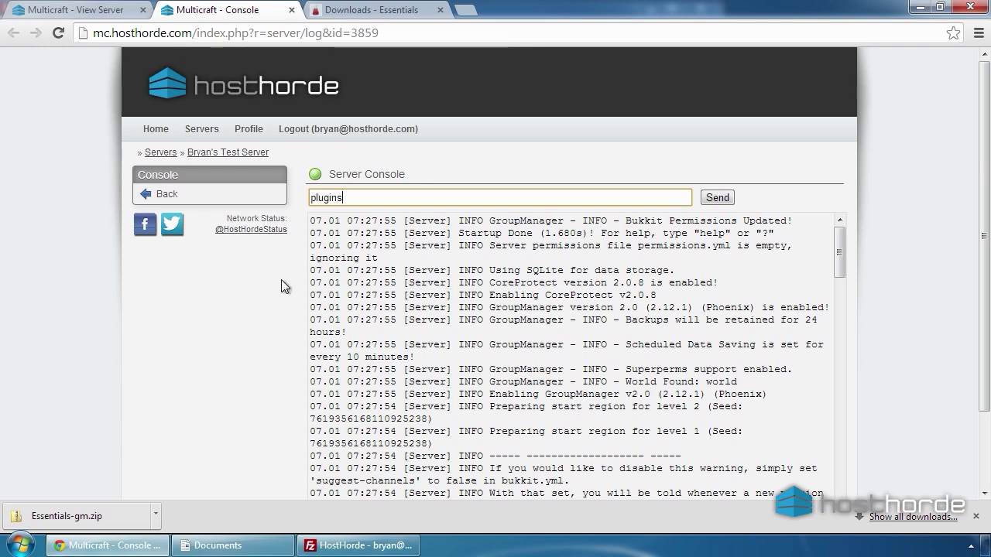
key("Return")
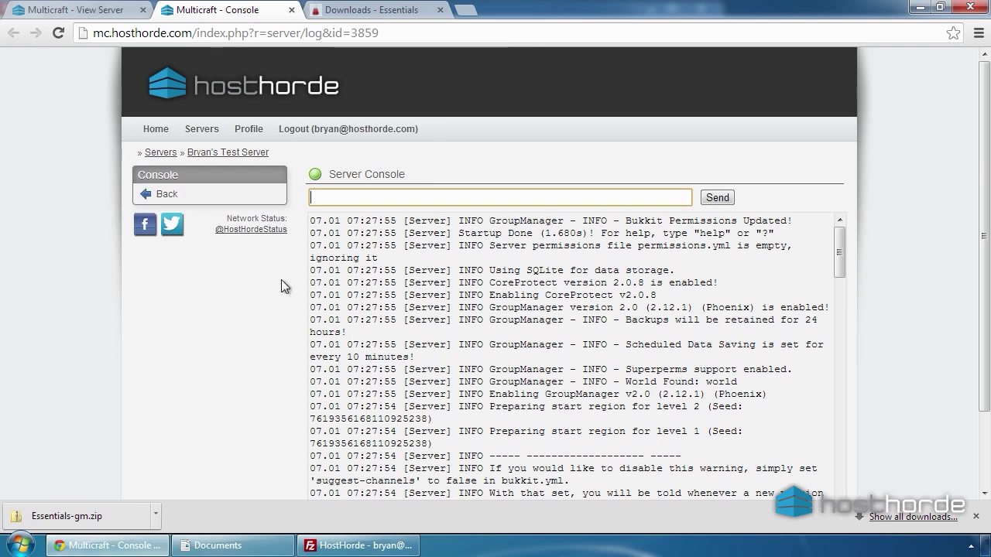